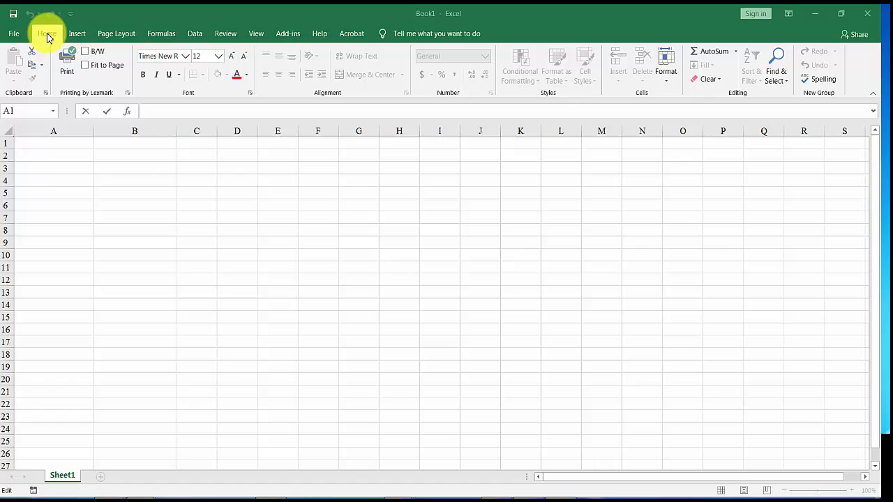
left_click(47, 35)
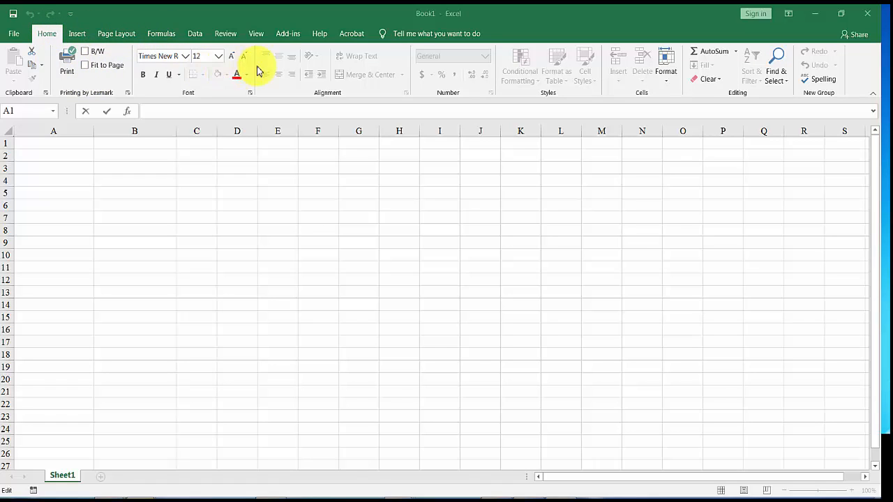
left_click(123, 35)
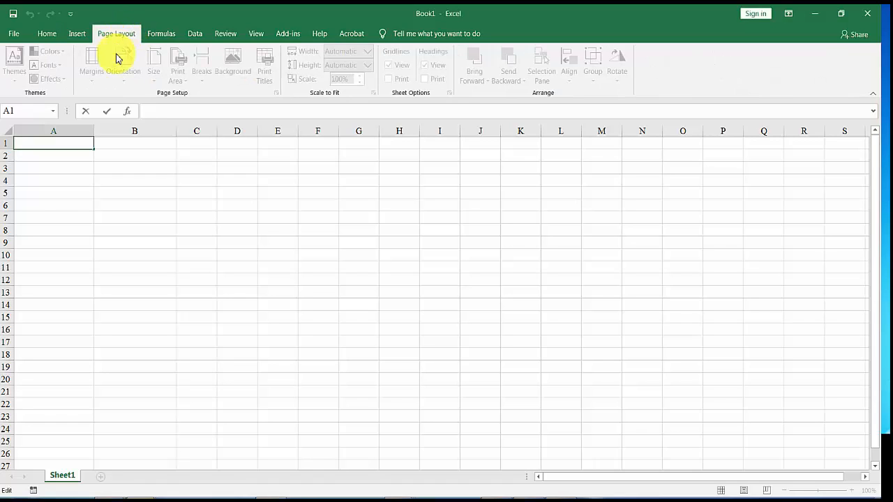
left_click(46, 36)
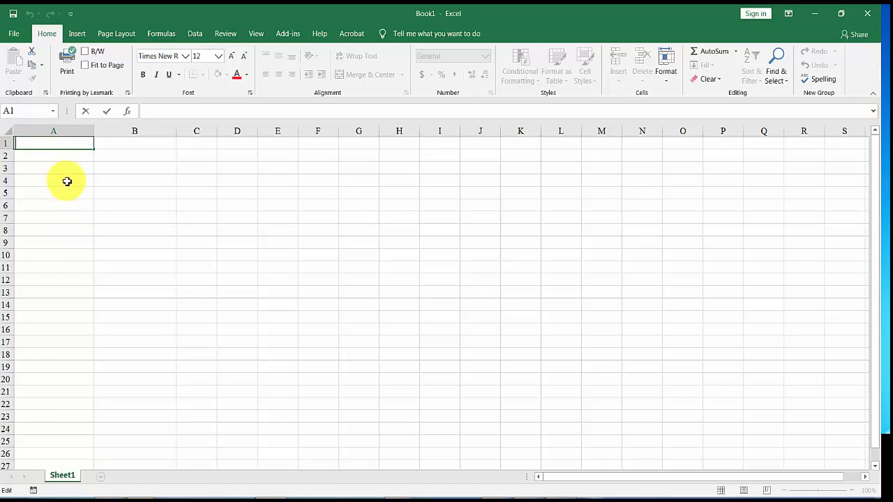
Step: Examine the column letters, row numbers and cell addresses, from column A across to cell AA1 and back to the sheet's start
left_click(63, 134)
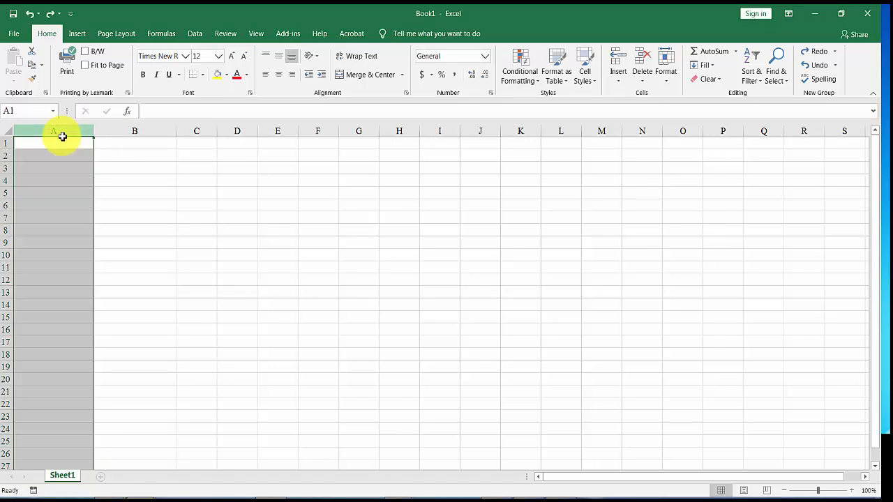
left_click(116, 168)
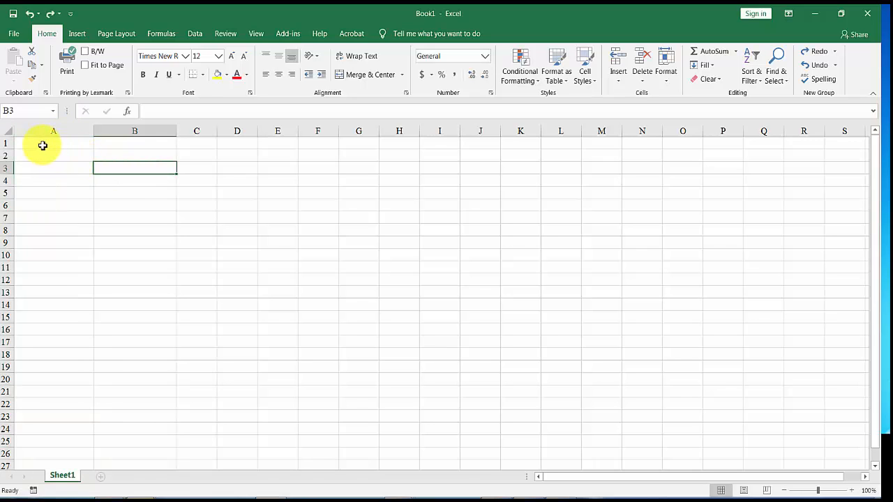
left_click(35, 145)
left_click_drag(35, 145, 441, 146)
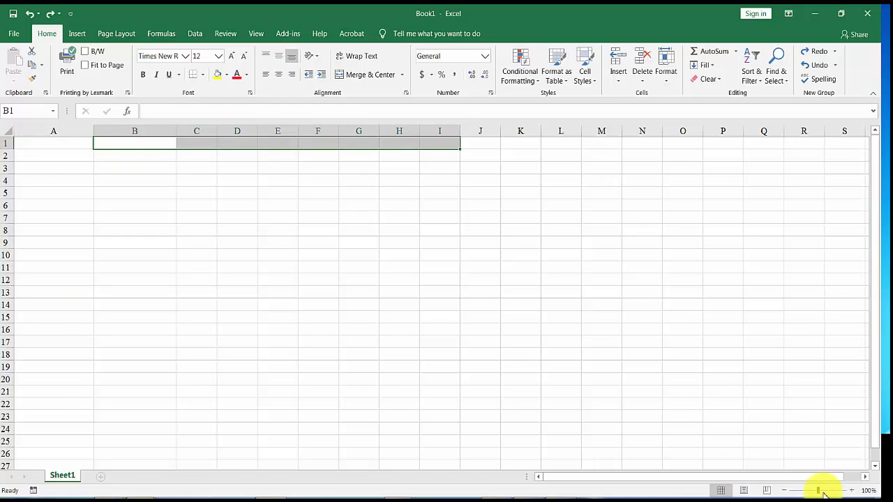
left_click(865, 477)
left_click(865, 477)
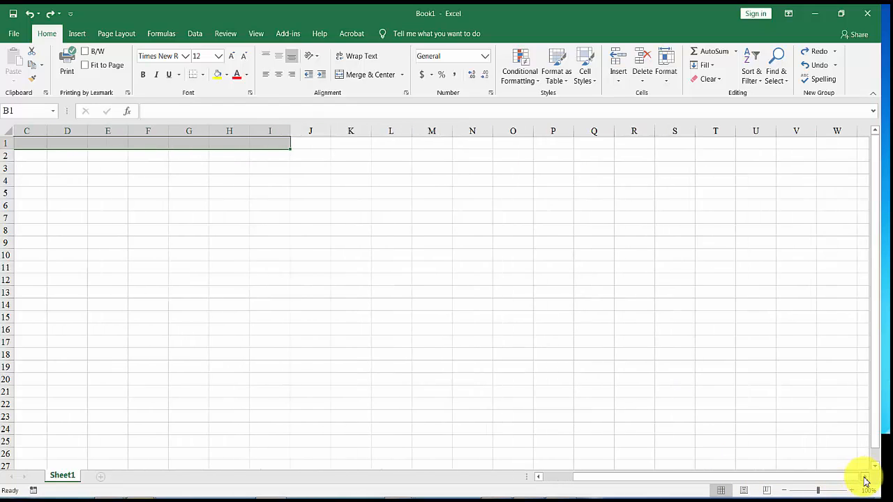
left_click(865, 479)
left_click_drag(866, 479, 865, 479)
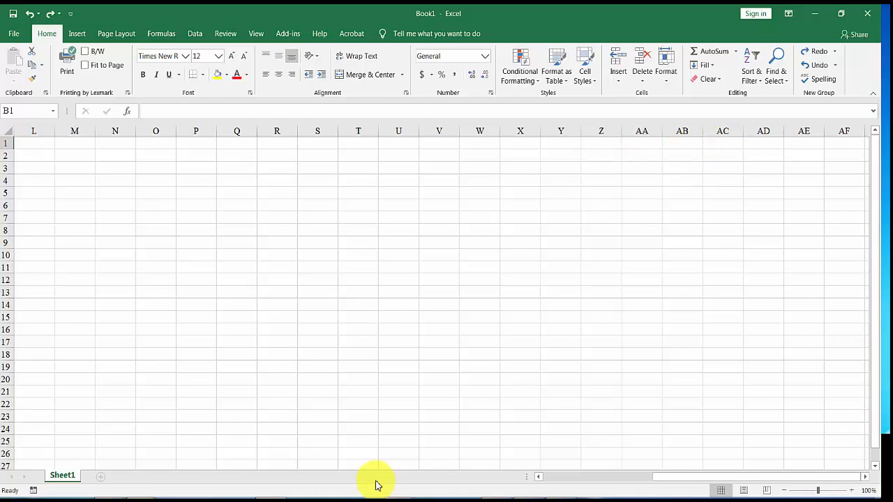
left_click(635, 145)
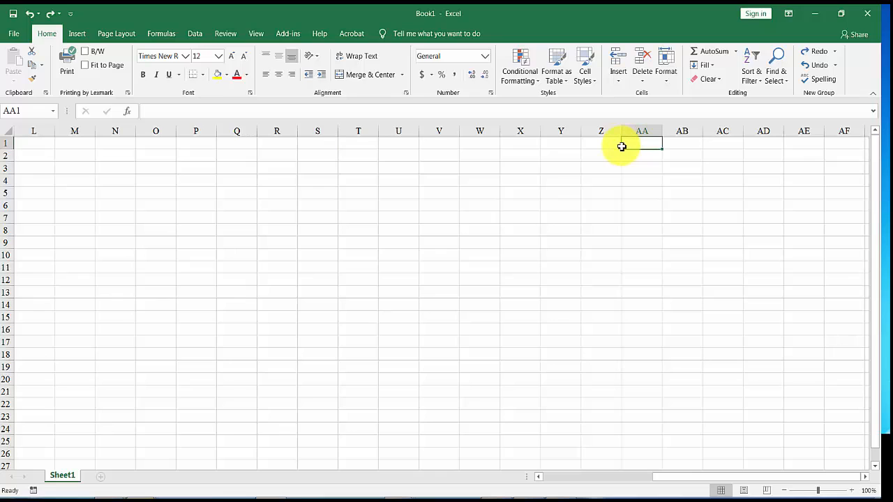
key("ctrl+Home")
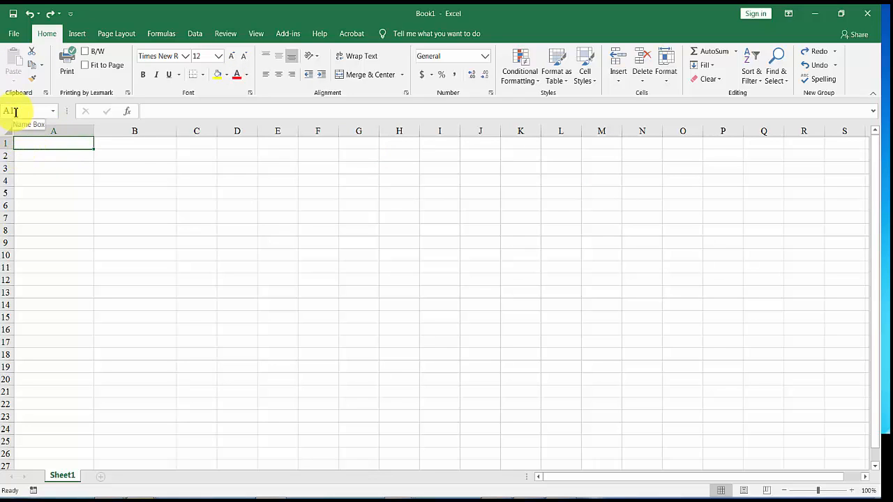
left_click(131, 145)
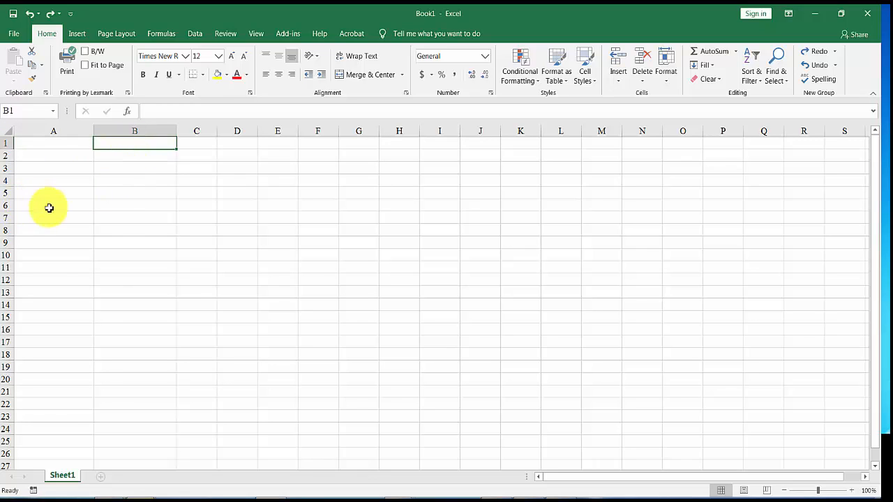
left_click(205, 206)
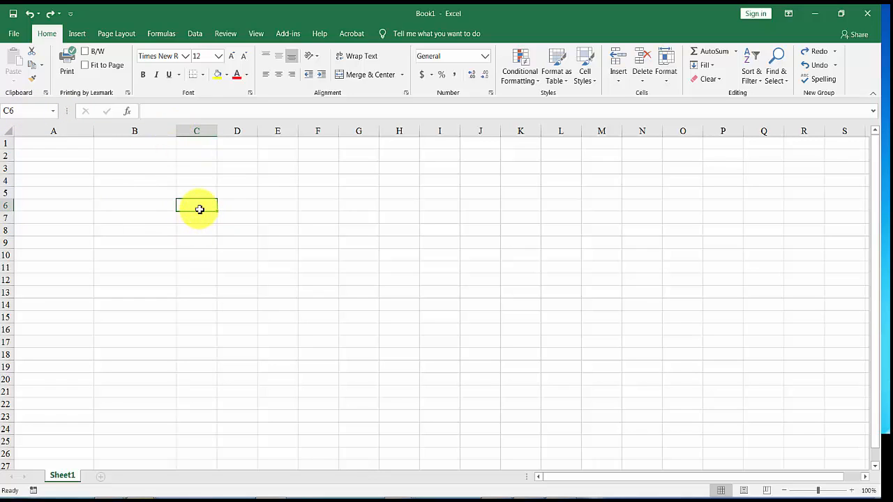
Step: Format cells A1 through A13 with the Currency number category
left_click(61, 145)
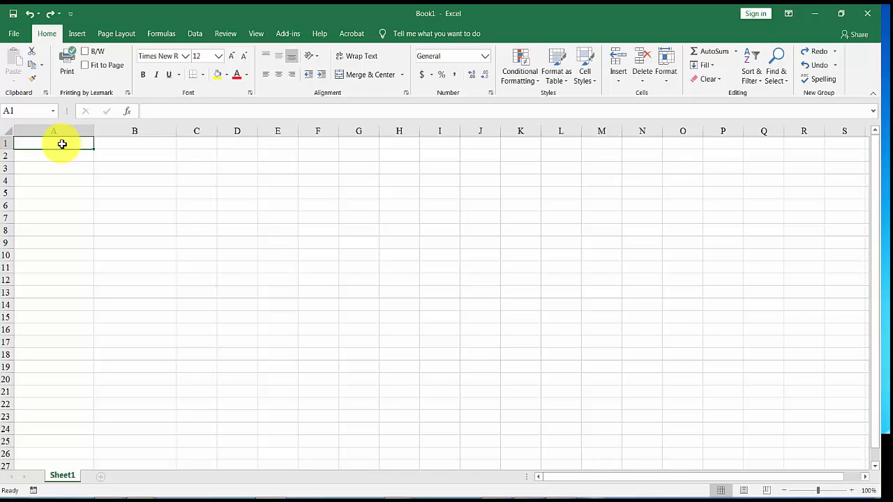
left_click_drag(61, 145, 73, 294)
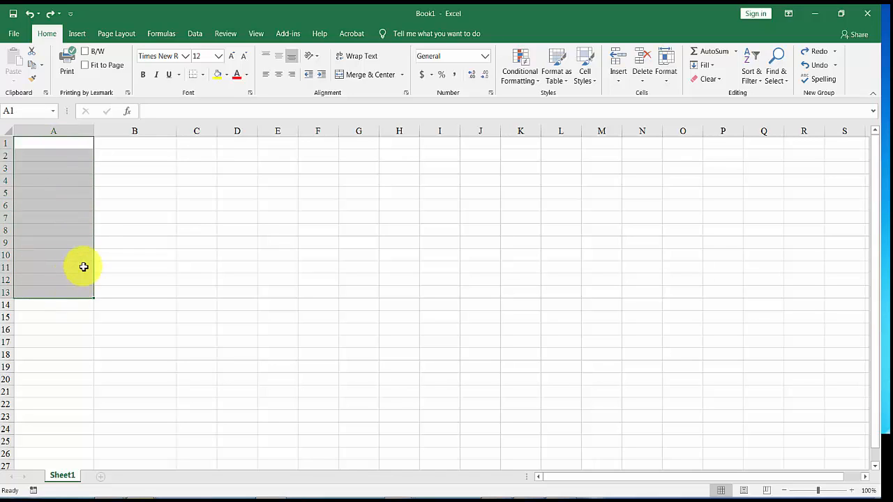
right_click(79, 220)
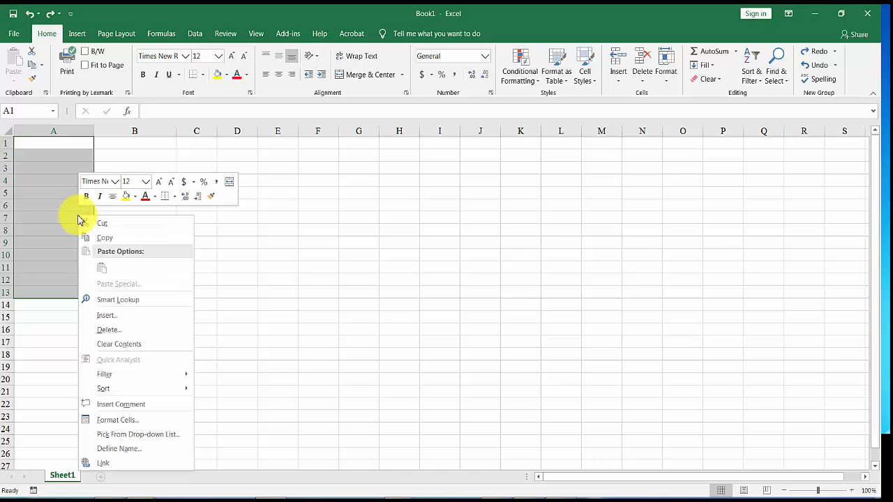
left_click(120, 420)
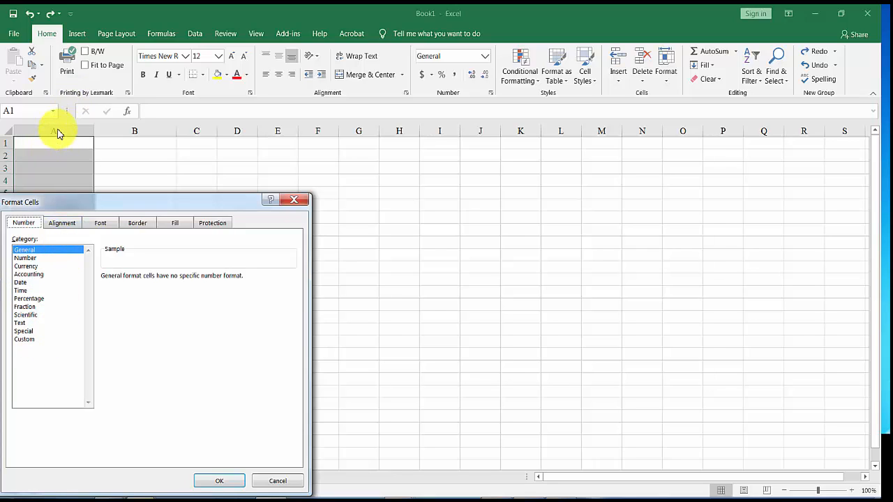
left_click(38, 267)
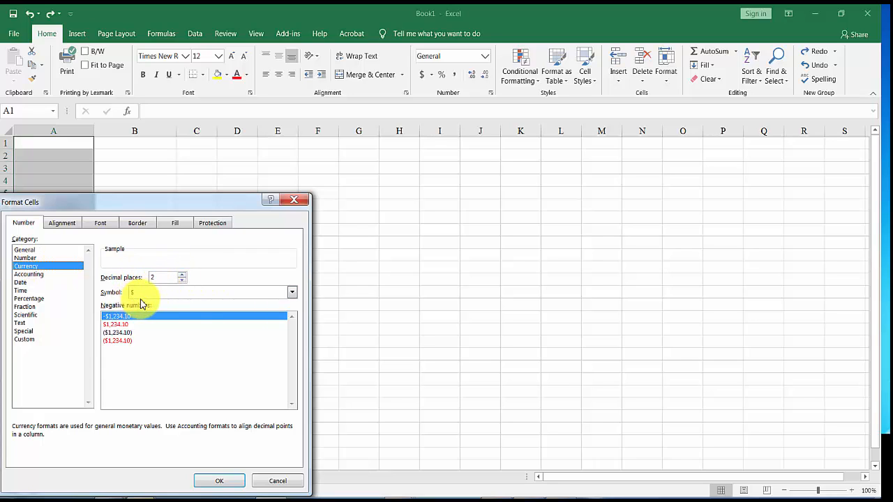
left_click(228, 483)
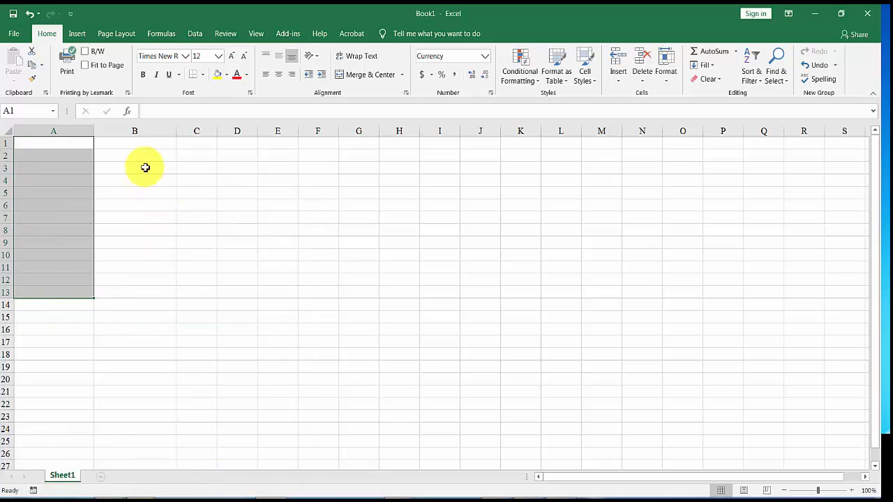
Step: Format cells B1 through B11 with the Accounting number category
left_click(132, 140)
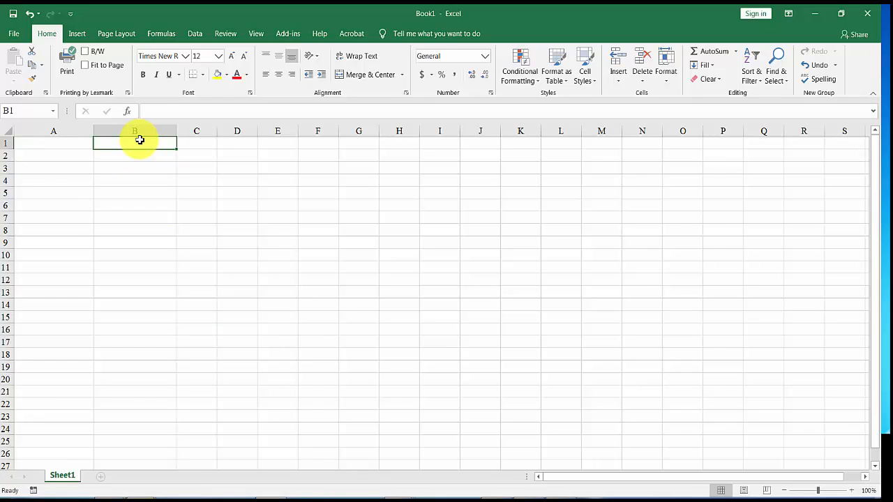
left_click_drag(139, 142, 135, 265)
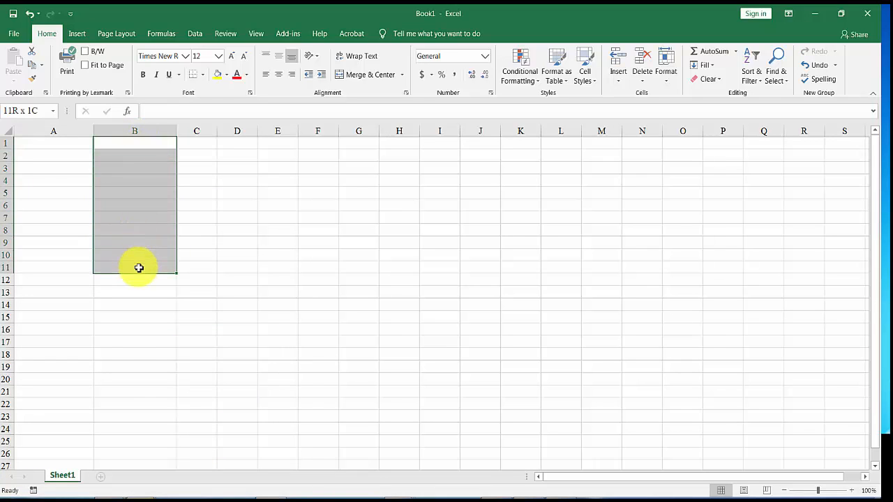
right_click(134, 232)
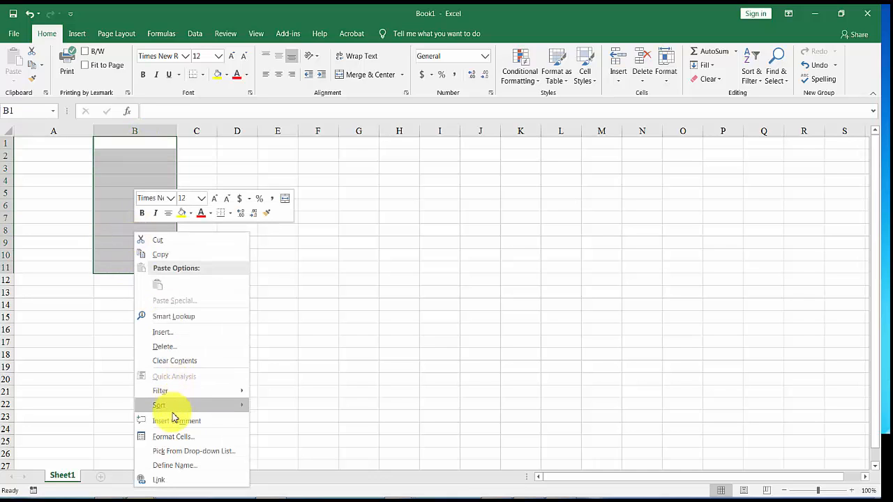
left_click(168, 439)
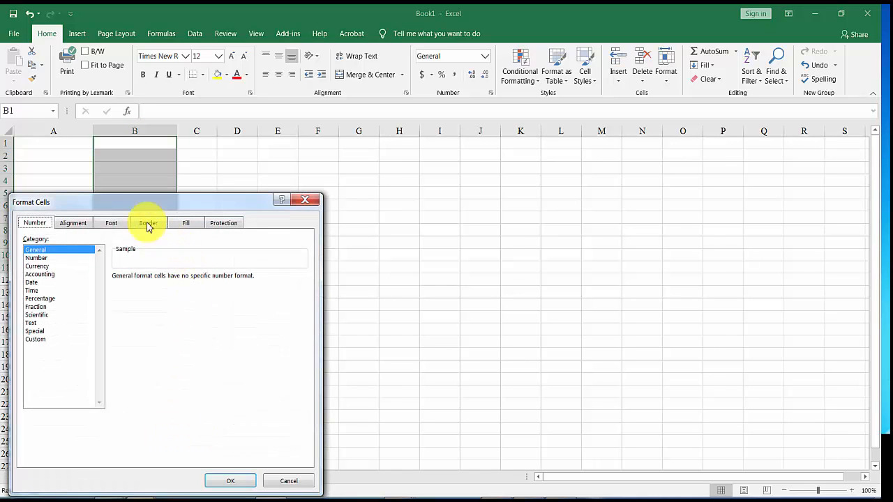
left_click(43, 274)
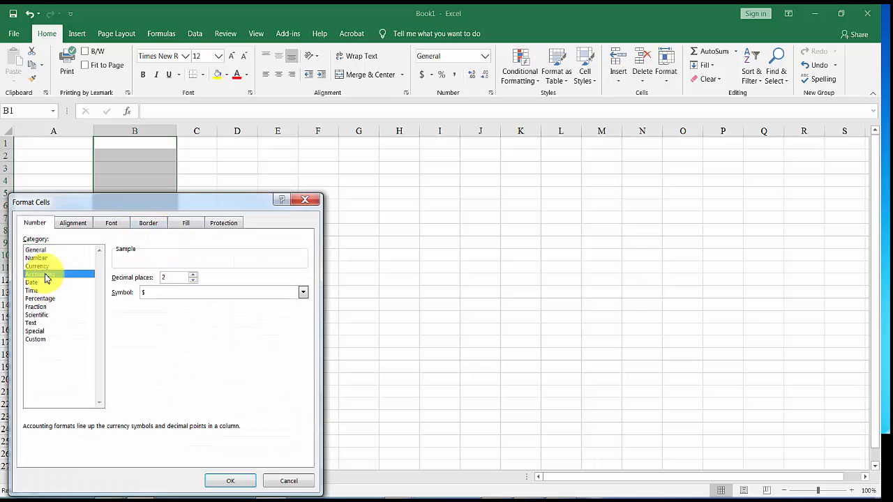
left_click(238, 481)
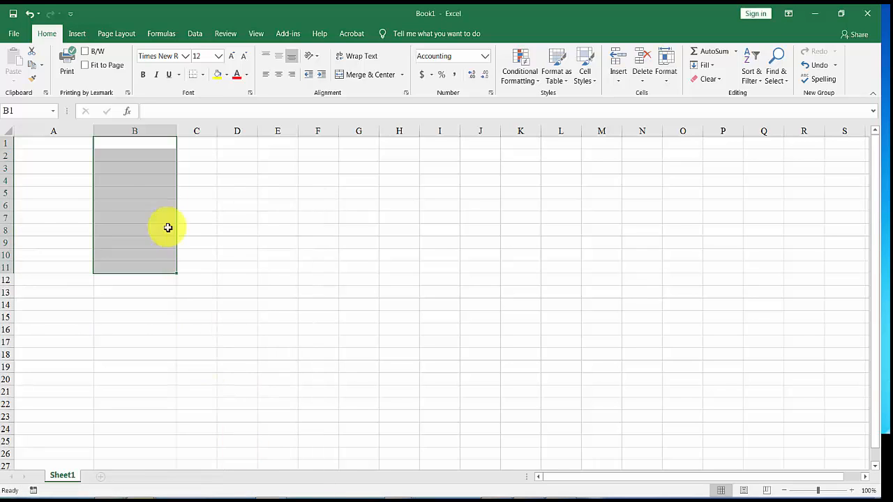
Step: Enter 1000 in both cell A1 and cell B1 to compare the two number formats
left_click(47, 144)
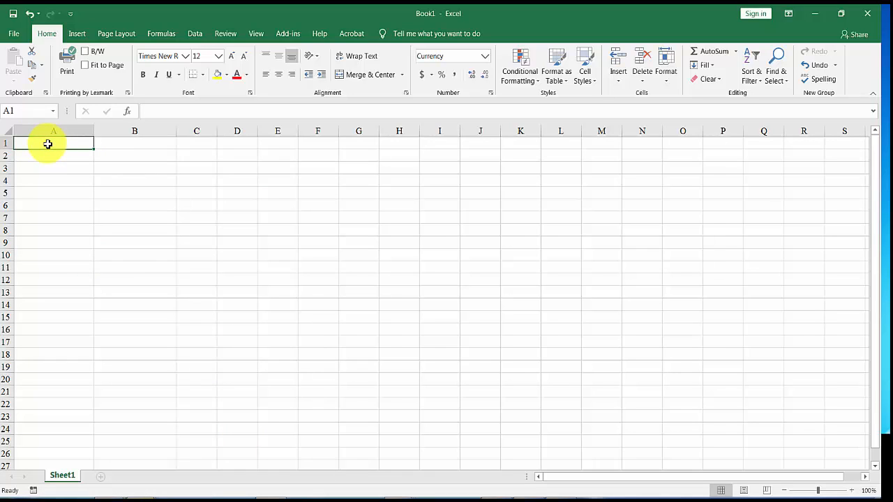
type("1000")
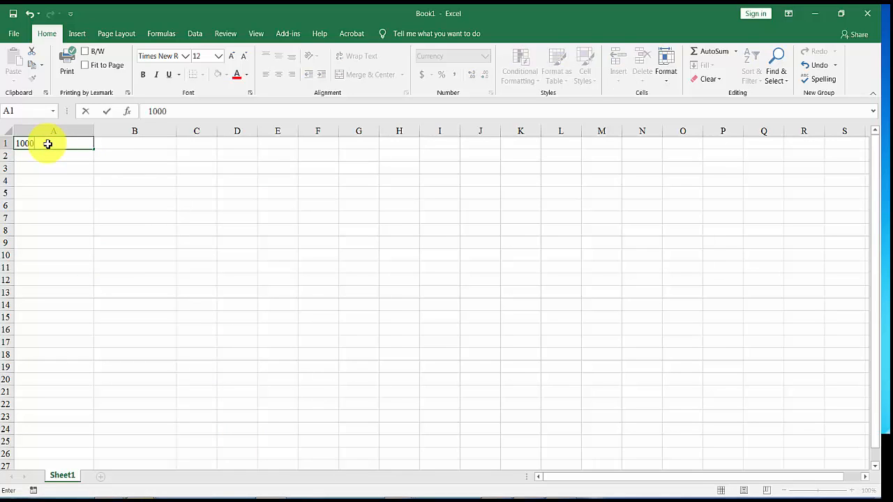
key("Return")
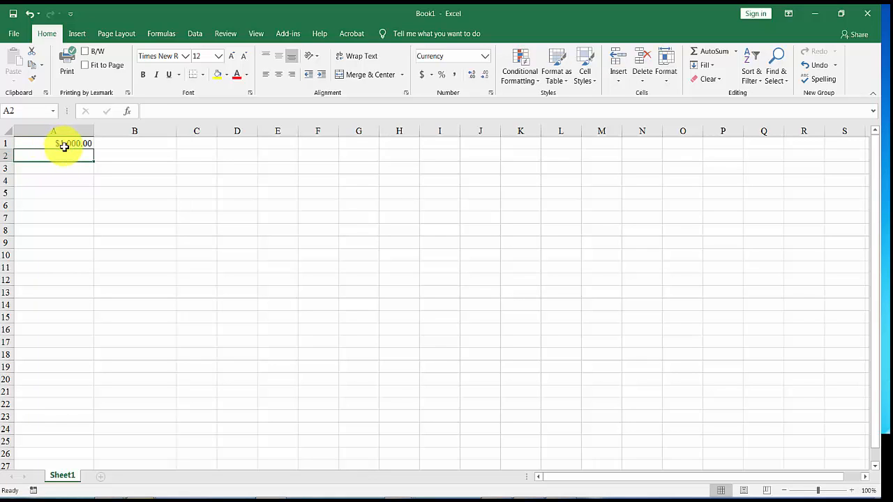
left_click(114, 144)
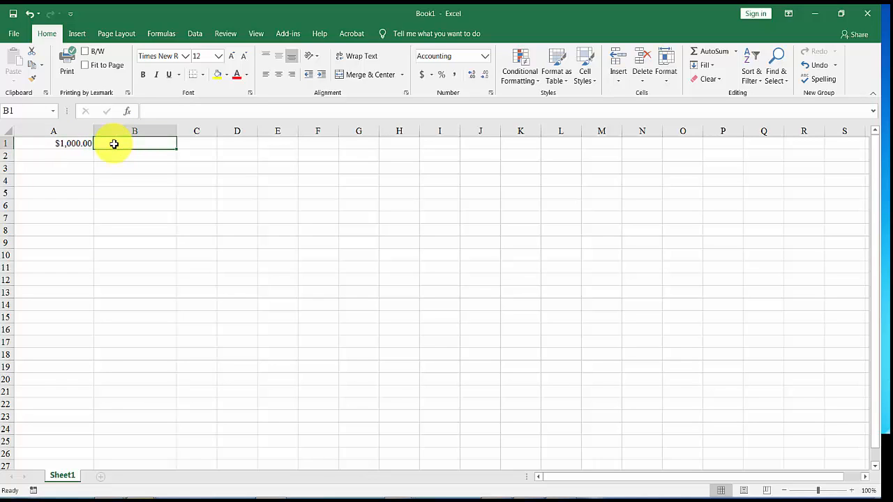
type("1000")
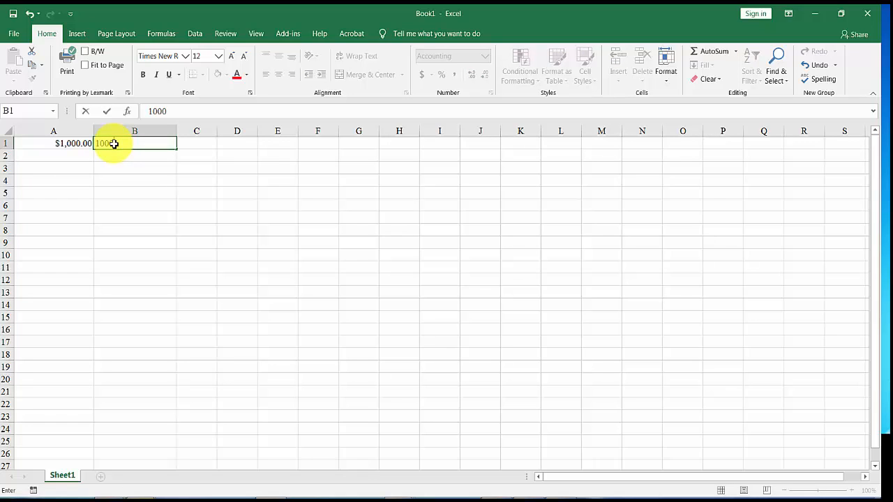
key("Return")
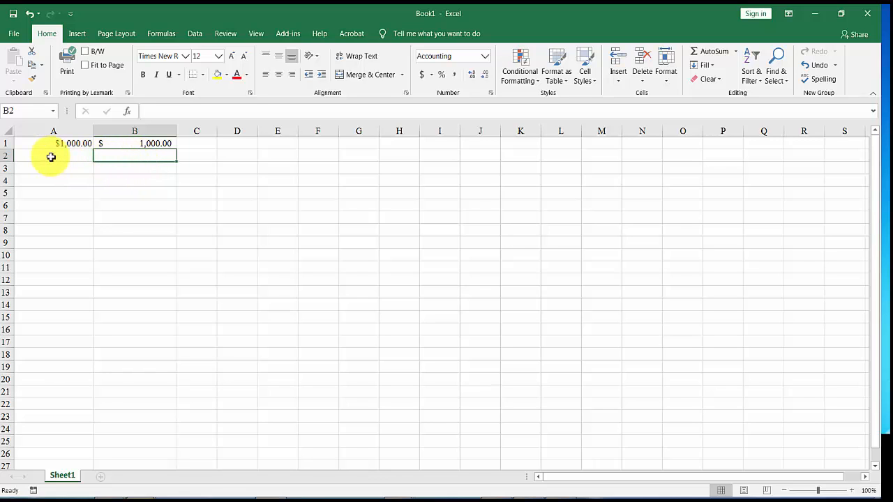
left_click(50, 155)
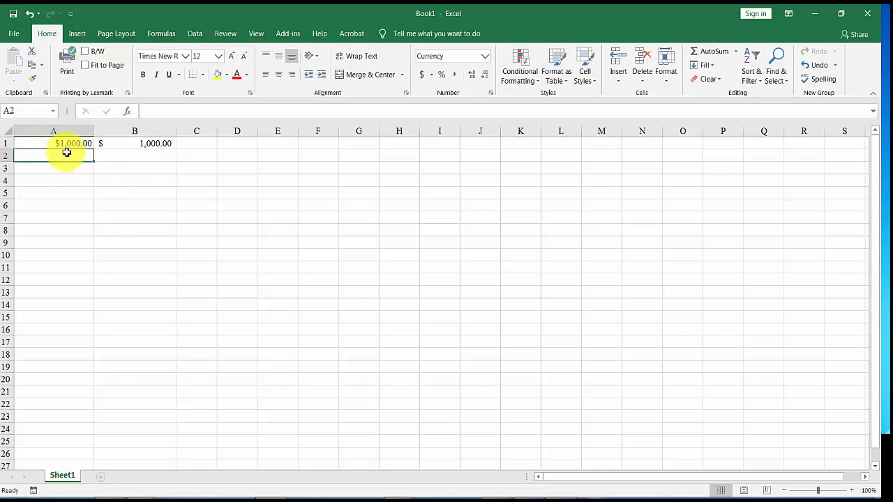
Step: Browse the templates offered for creating a new workbook, down through the list and back to the start
left_click(14, 36)
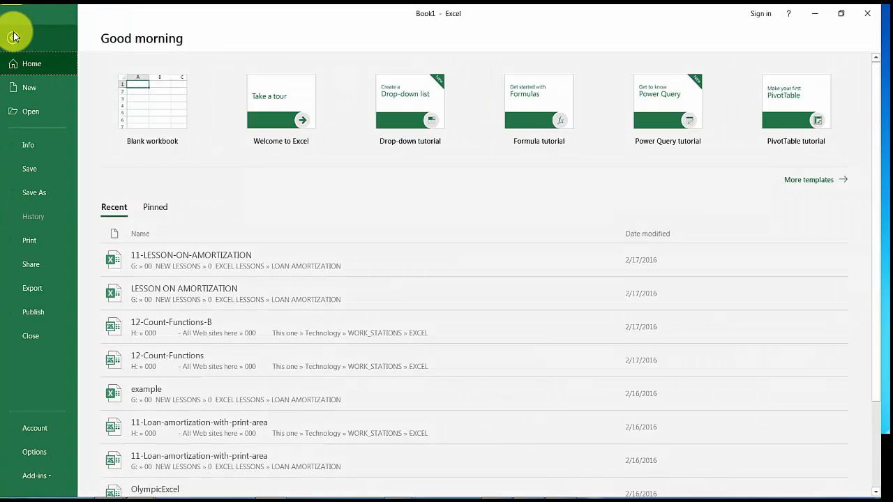
left_click(29, 90)
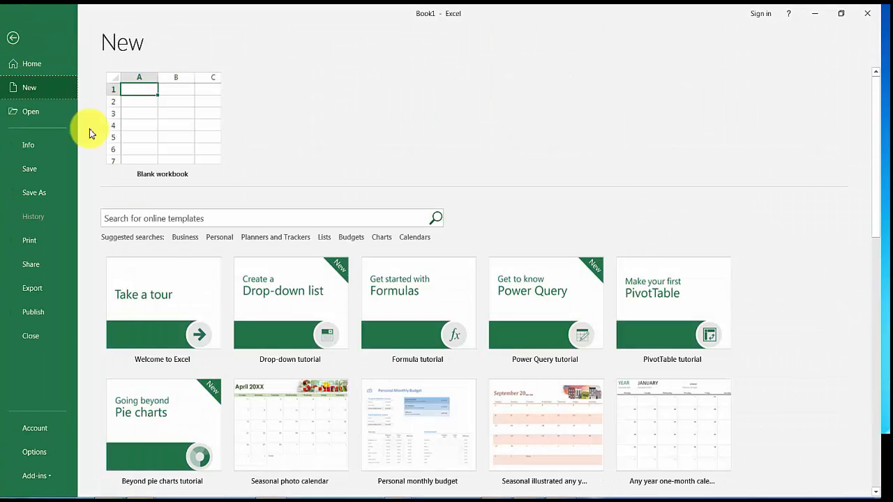
scroll(183, 245, "down", 2)
scroll(177, 244, "down", 5)
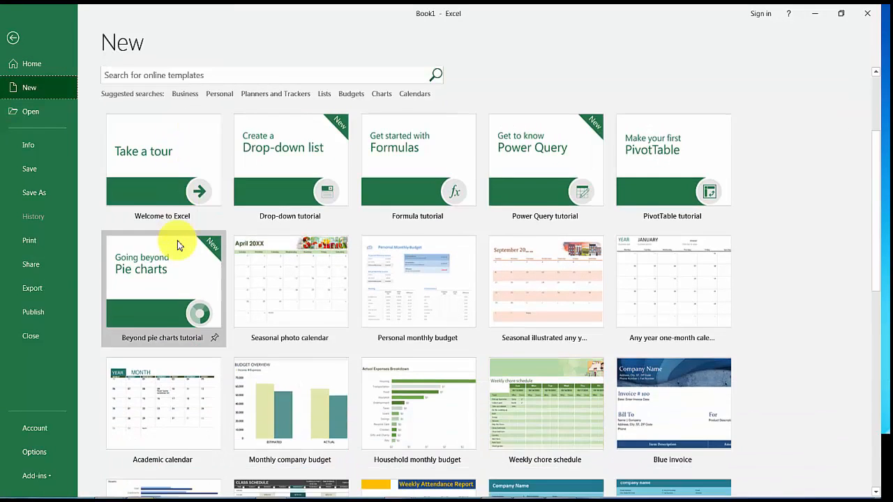
scroll(177, 244, "down", 3)
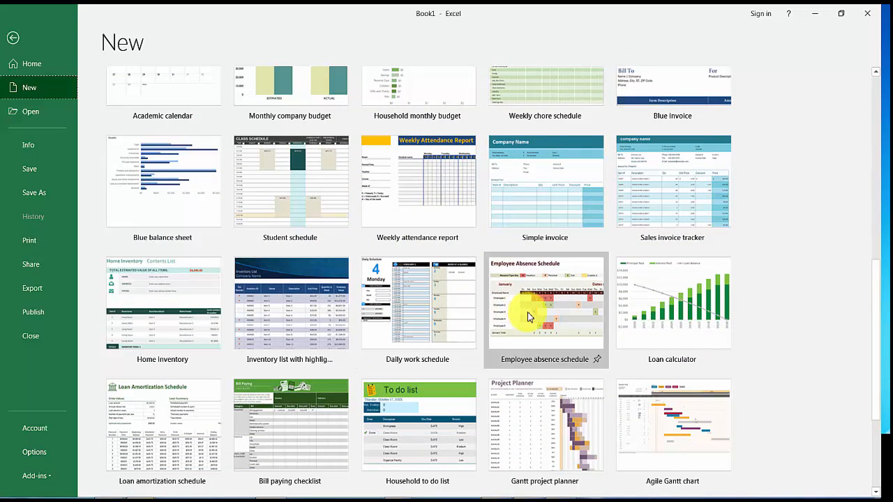
scroll(577, 339, "down", 1)
scroll(578, 340, "down", 1)
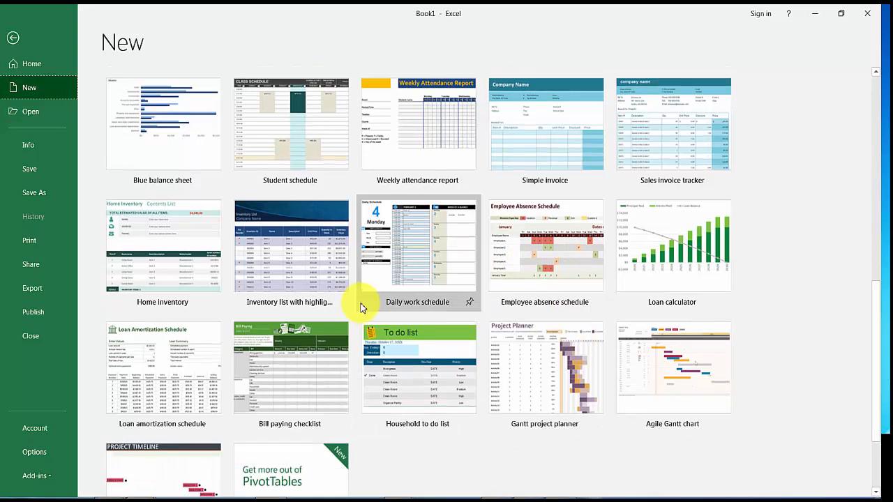
scroll(361, 307, "up", 8)
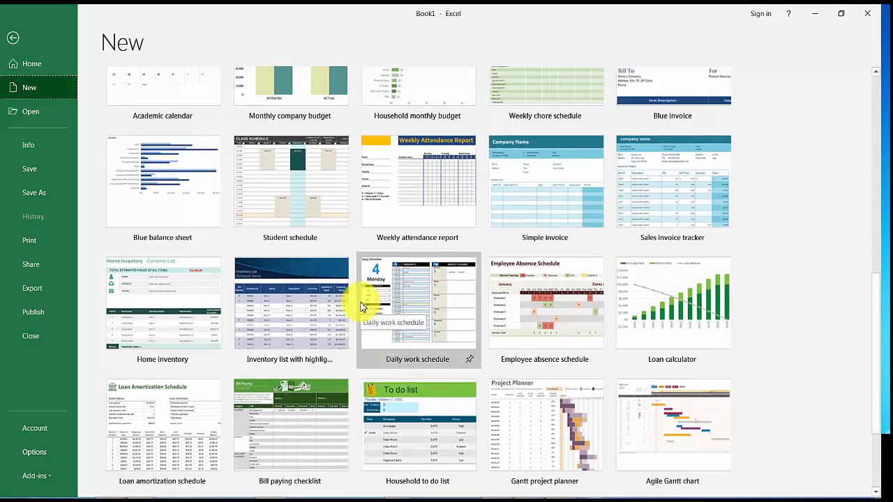
scroll(361, 307, "up", 3)
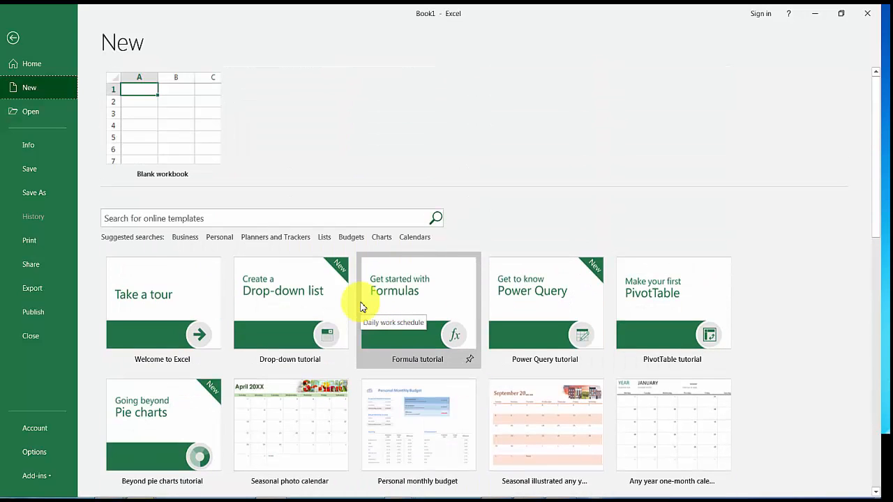